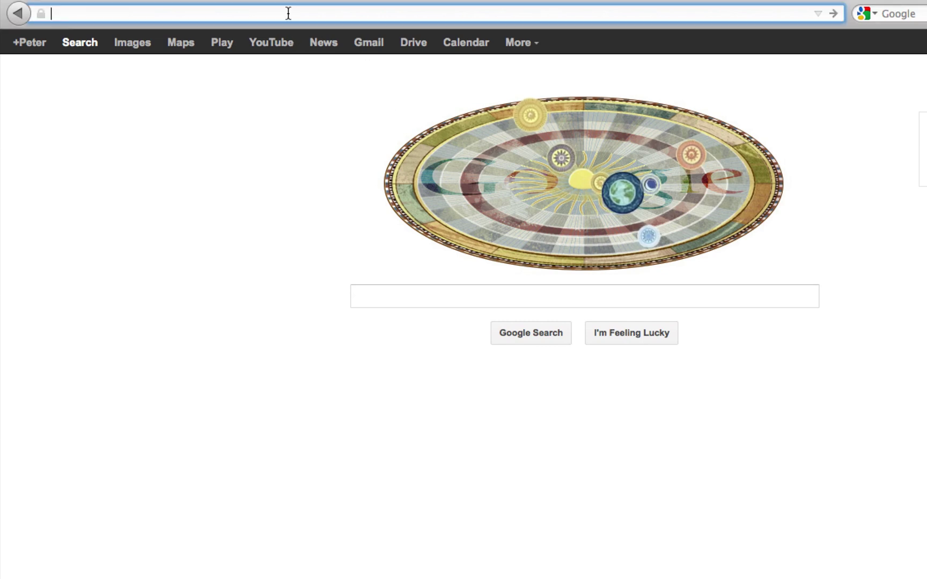
# Load groups.google.com in the browser to reach the Google Groups home page
pyautogui.write('groups')
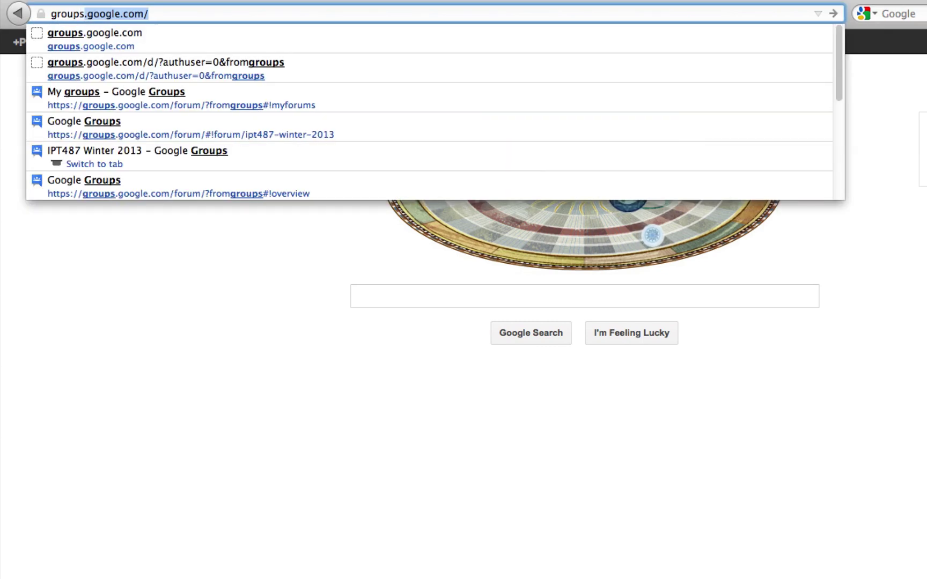
pyautogui.write('.go')
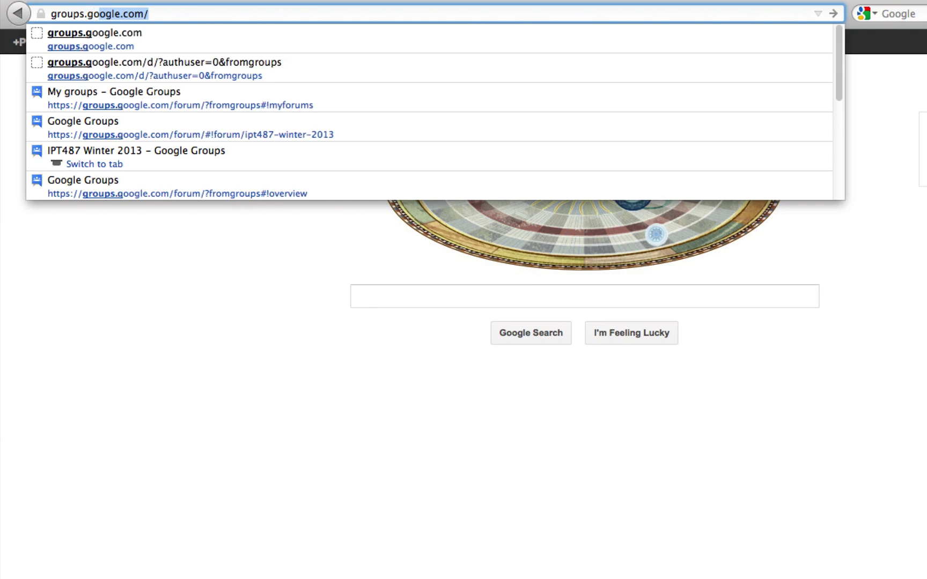
pyautogui.write('ogle.com')
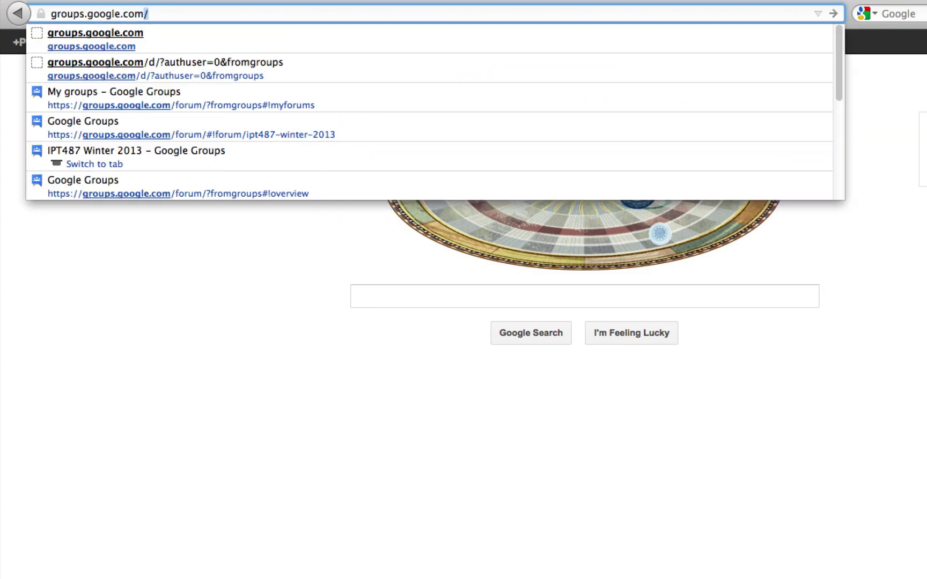
pyautogui.press('Return')
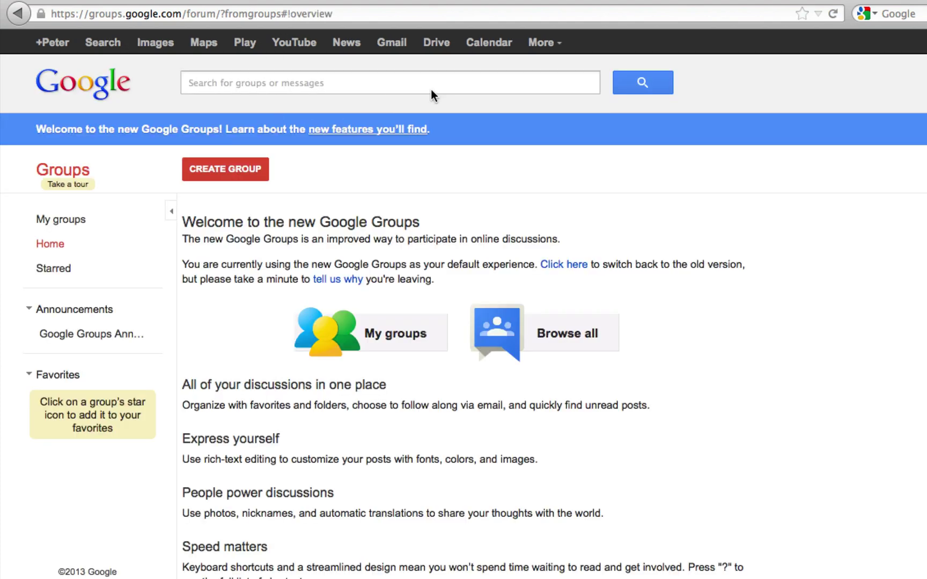
# Start a new group named 'IPT487 2013 Winter'
pyautogui.click(232, 175)
pyautogui.click(445, 254)
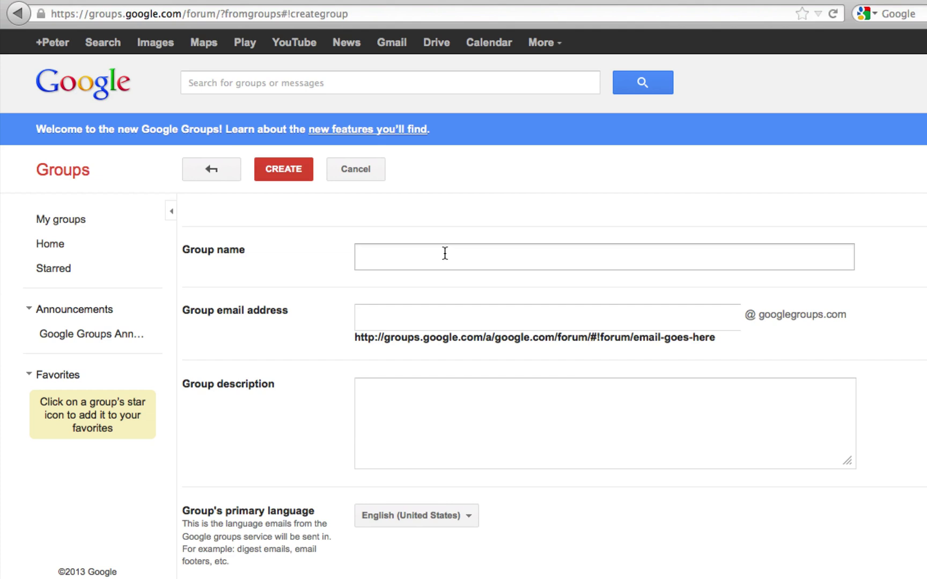
pyautogui.write('IPT')
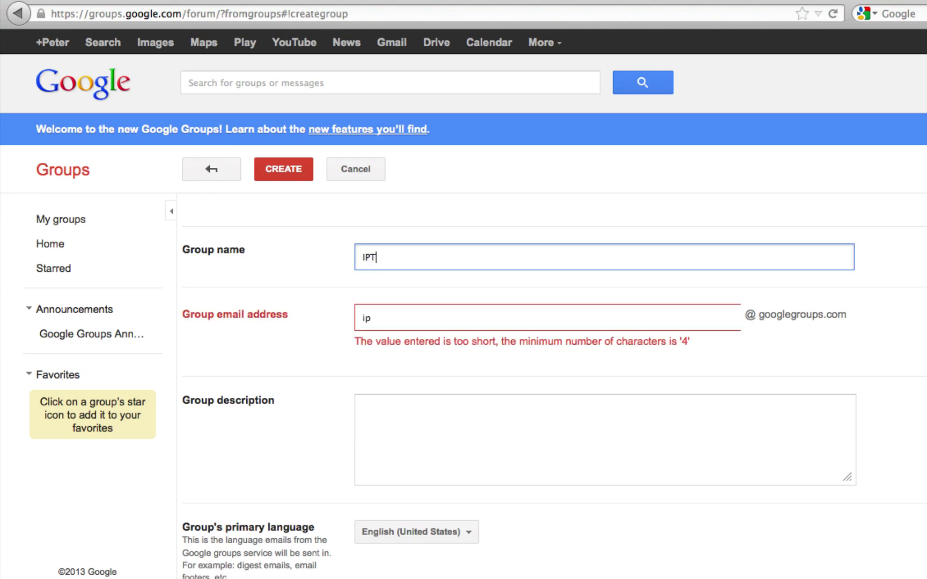
pyautogui.write('483')
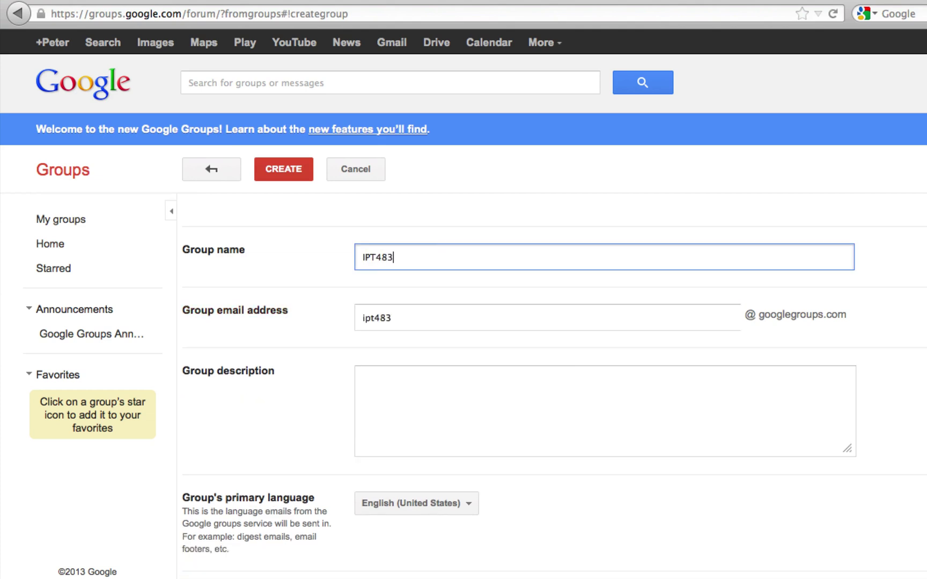
pyautogui.press('BackSpace')
pyautogui.write('6')
pyautogui.press('BackSpace')
pyautogui.write('7 2013 Winter')
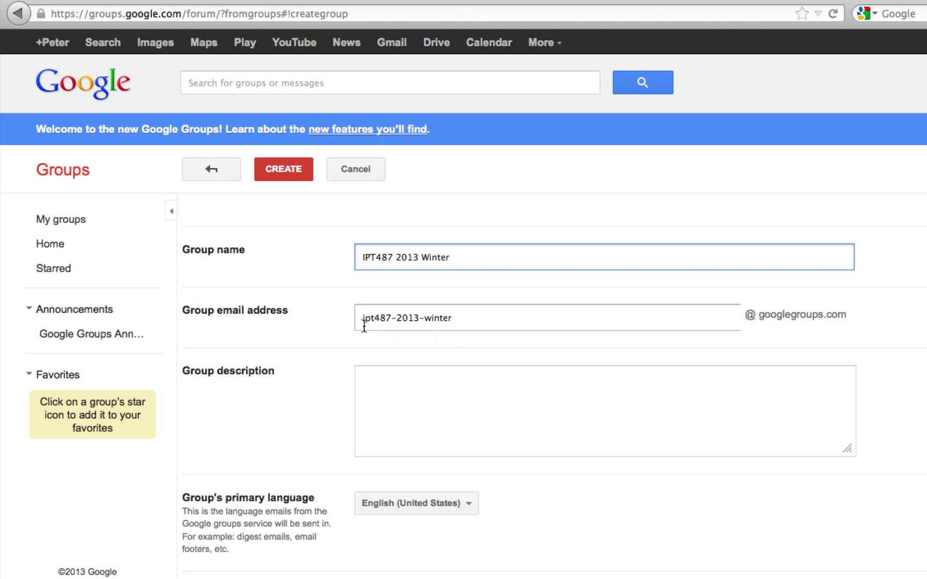
# Copy the group name 'IPT487 2013 Winter' into the Group description box
pyautogui.moveTo(358, 318); pyautogui.dragTo(748, 302)
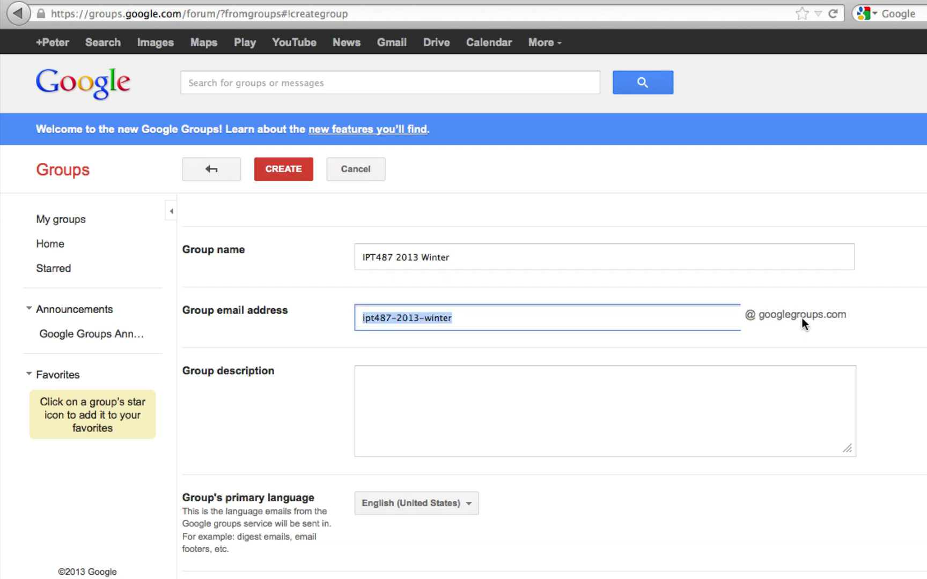
pyautogui.click(551, 390)
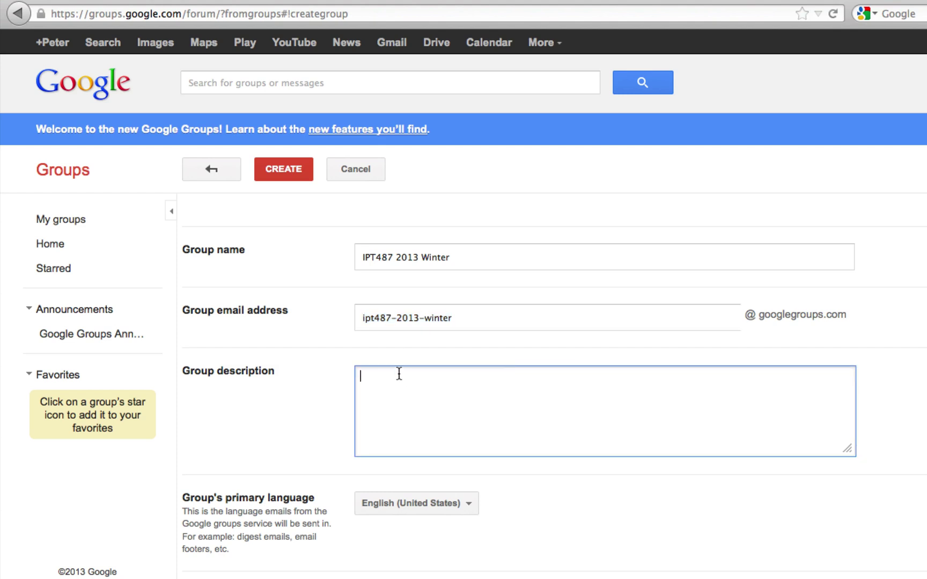
pyautogui.doubleClick(405, 259)
pyautogui.tripleClick(405, 258)
pyautogui.press('super+c')
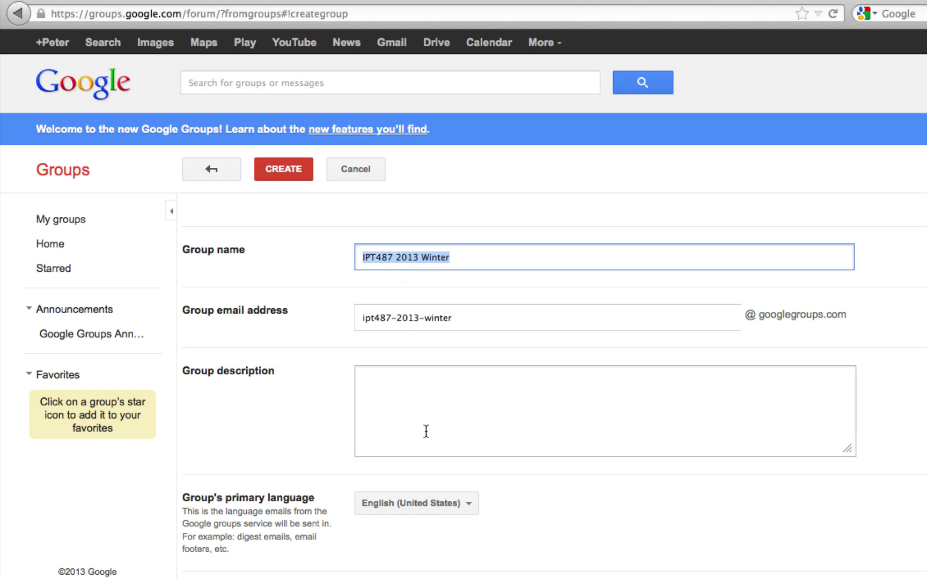
pyautogui.click(429, 408)
pyautogui.press('super+v')
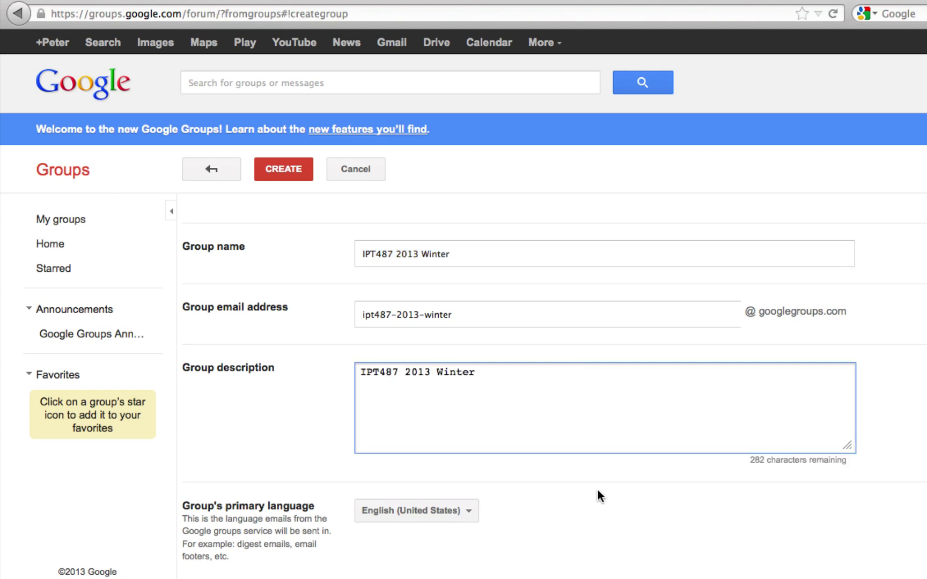
pyautogui.scroll(-5, 599, 492)
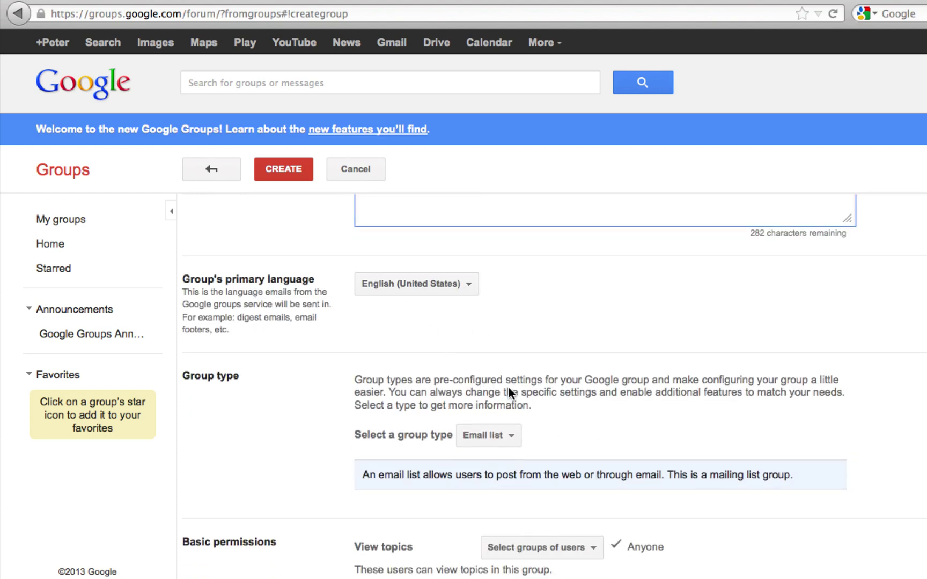
pyautogui.scroll(-4, 573, 324)
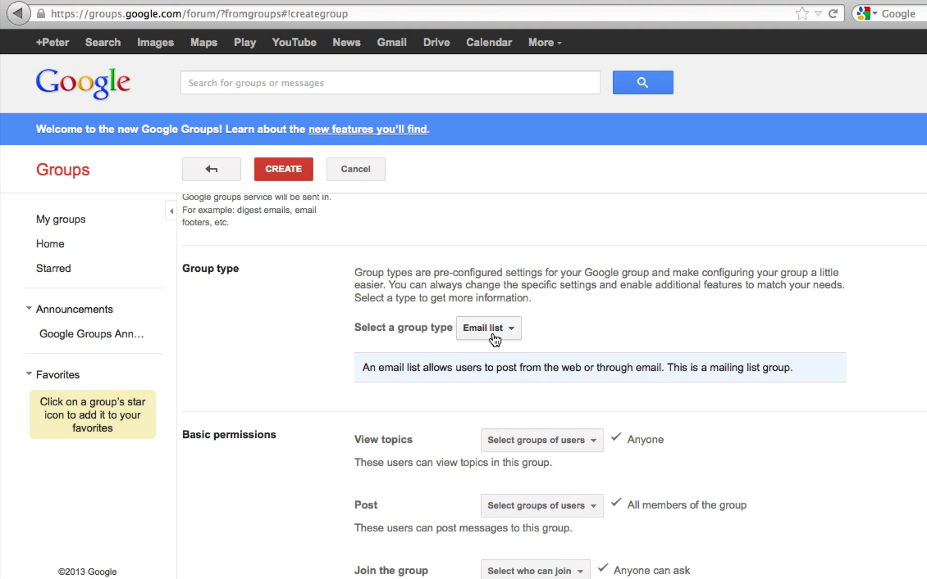
pyautogui.click(495, 338)
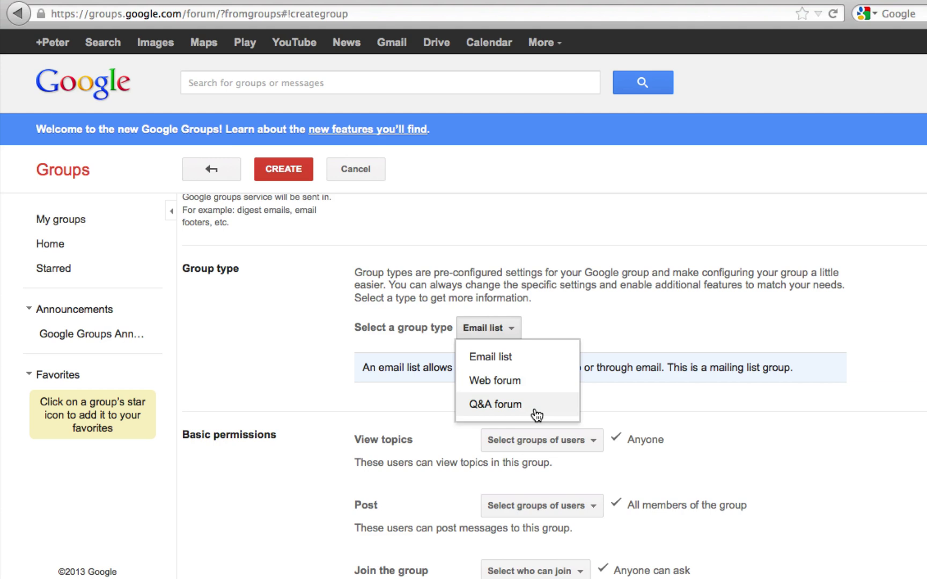
pyautogui.click(535, 413)
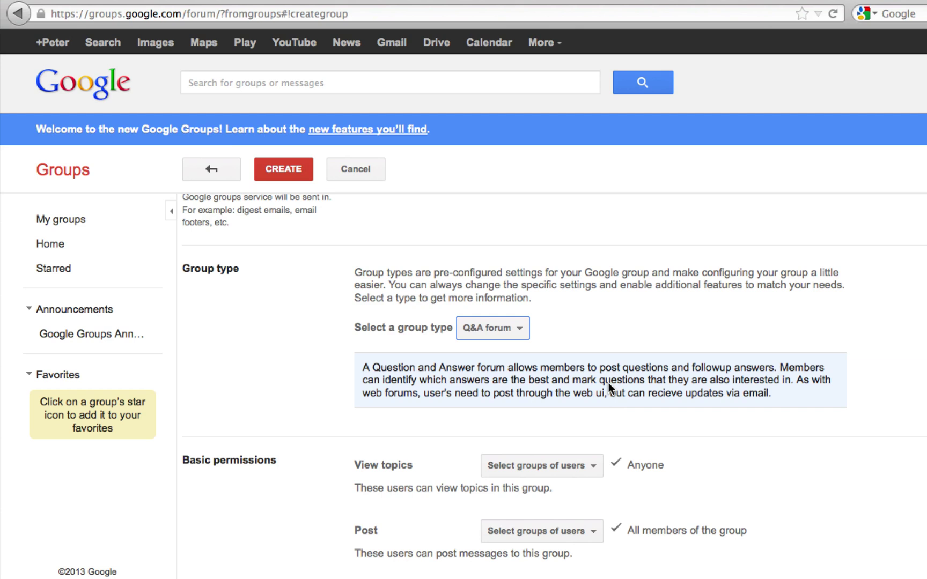
pyautogui.click(511, 337)
pyautogui.click(505, 355)
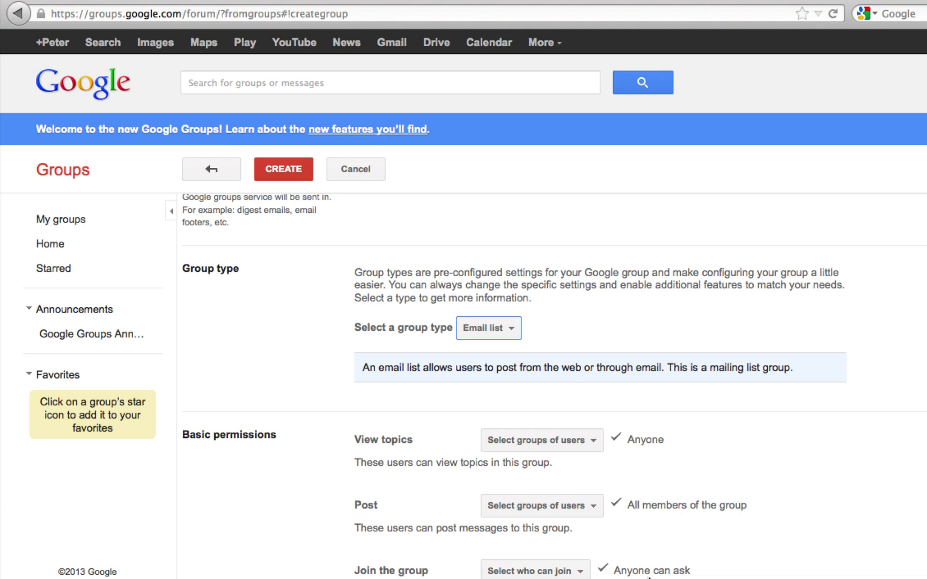
pyautogui.click(569, 573)
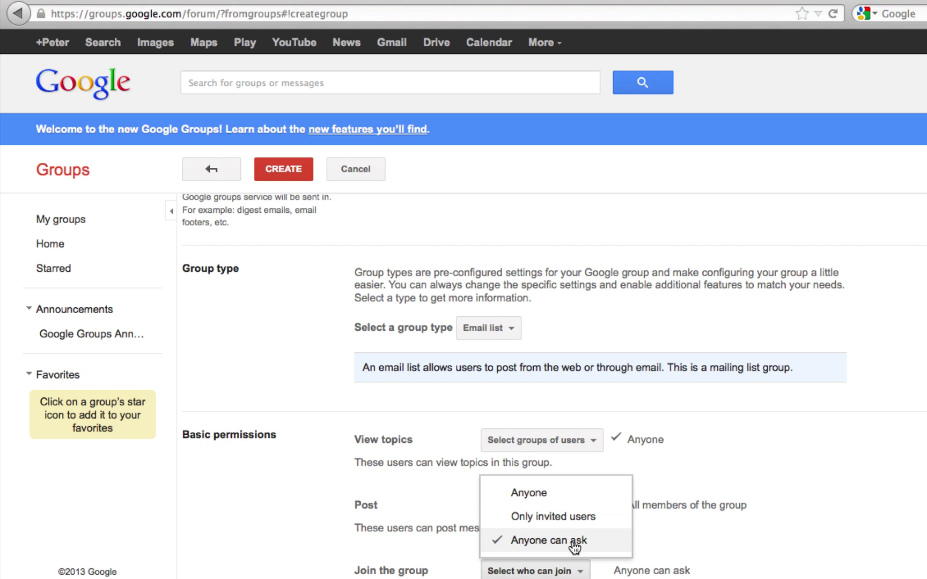
pyautogui.click(780, 548)
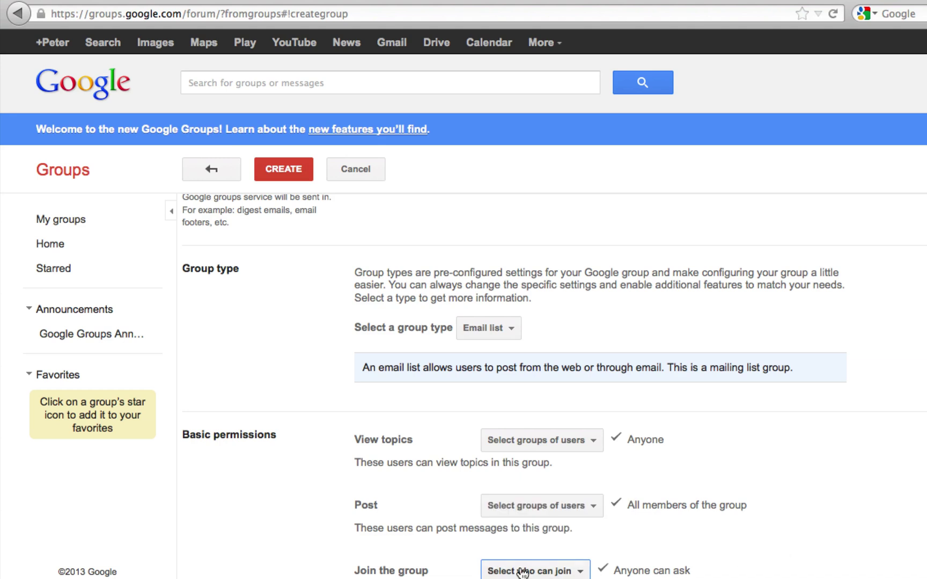
# Create the group IPT487 2013 Winter, answering the reCAPTCHA verification
pyautogui.click(285, 179)
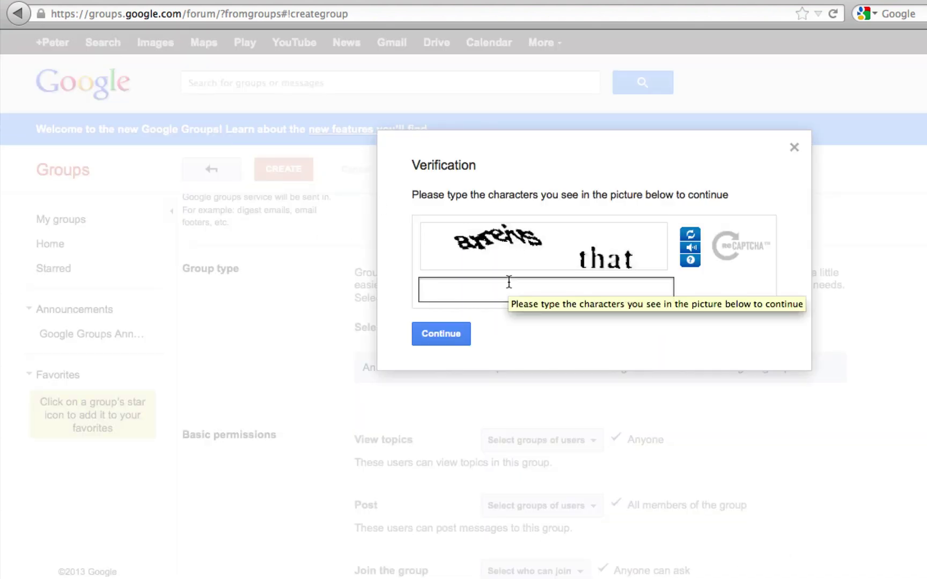
pyautogui.write('arr')
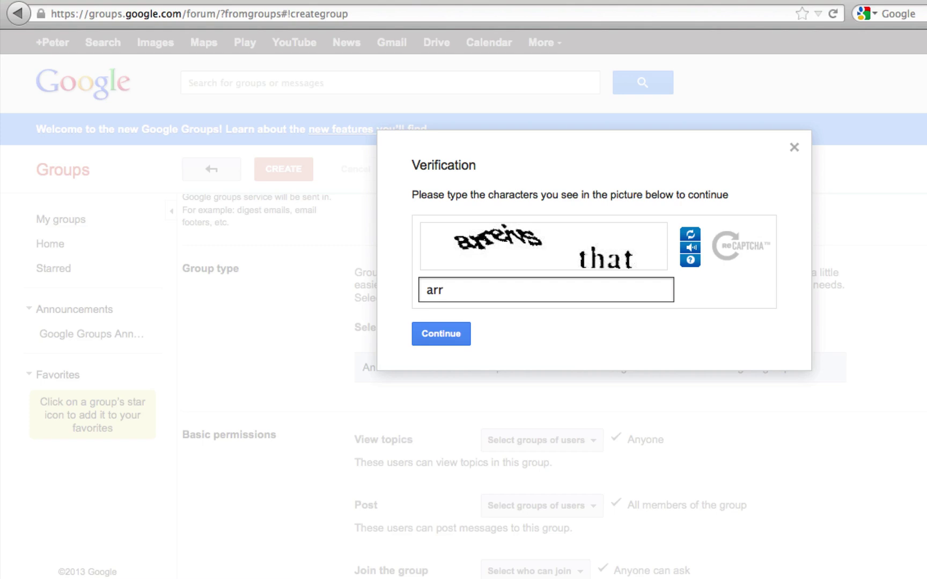
pyautogui.write('eivs that')
pyautogui.click(439, 330)
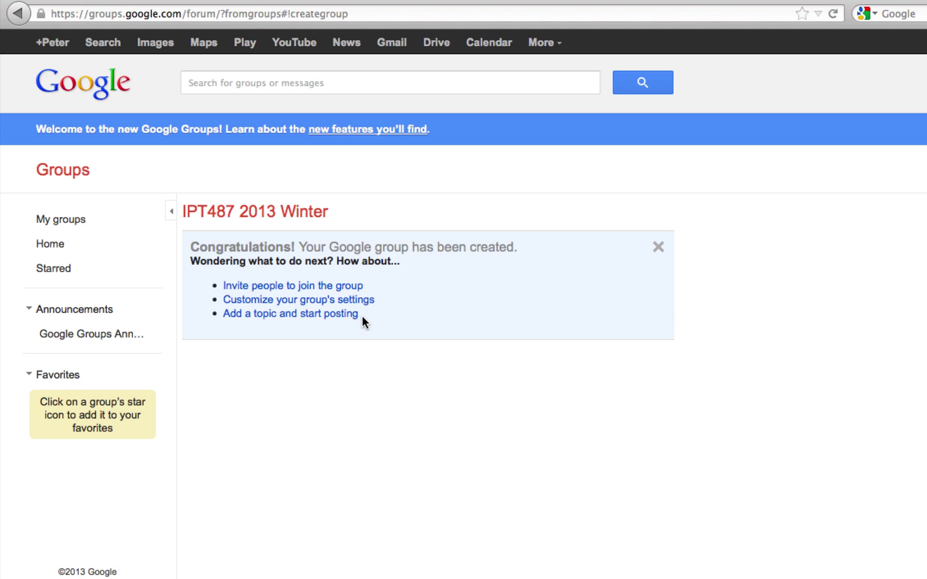
# On the invite form, enter the two invitees' e-mail addresses, comma-separated
pyautogui.click(339, 287)
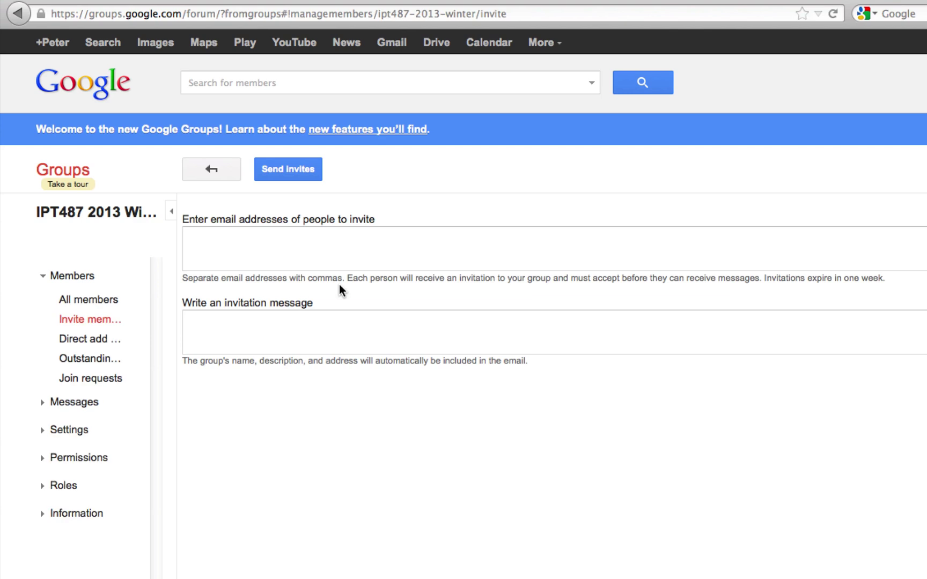
pyautogui.click(324, 245)
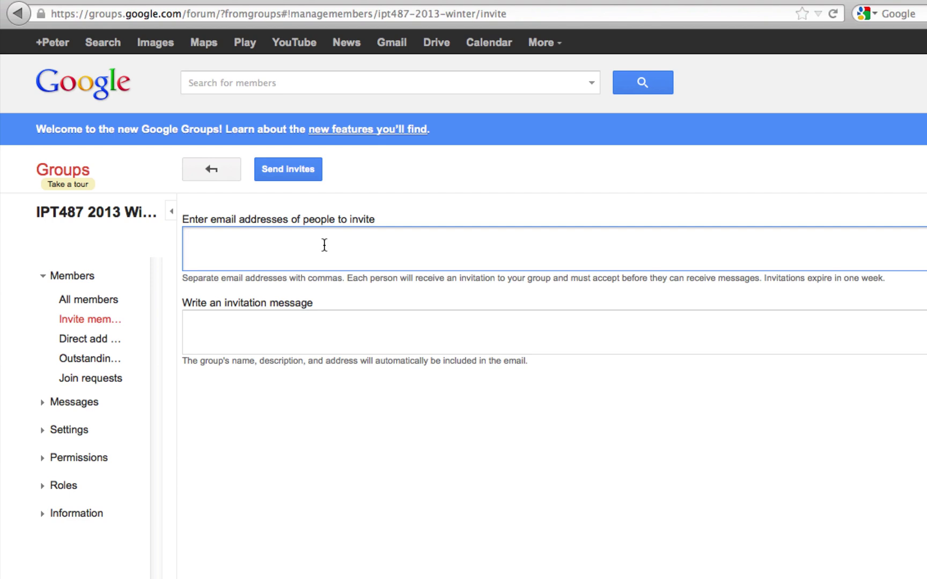
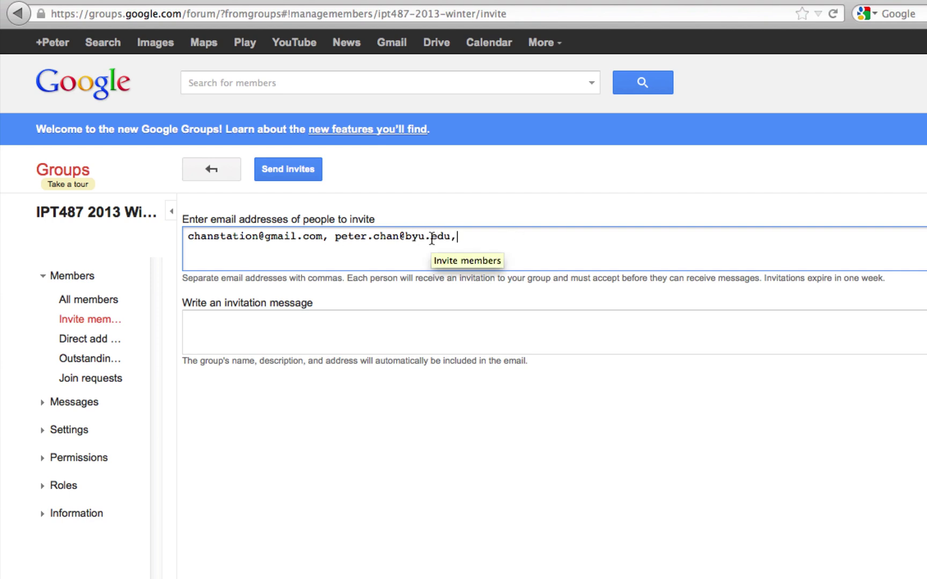
# Add the invitation message 'Please join.' and send the invites
pyautogui.click(304, 332)
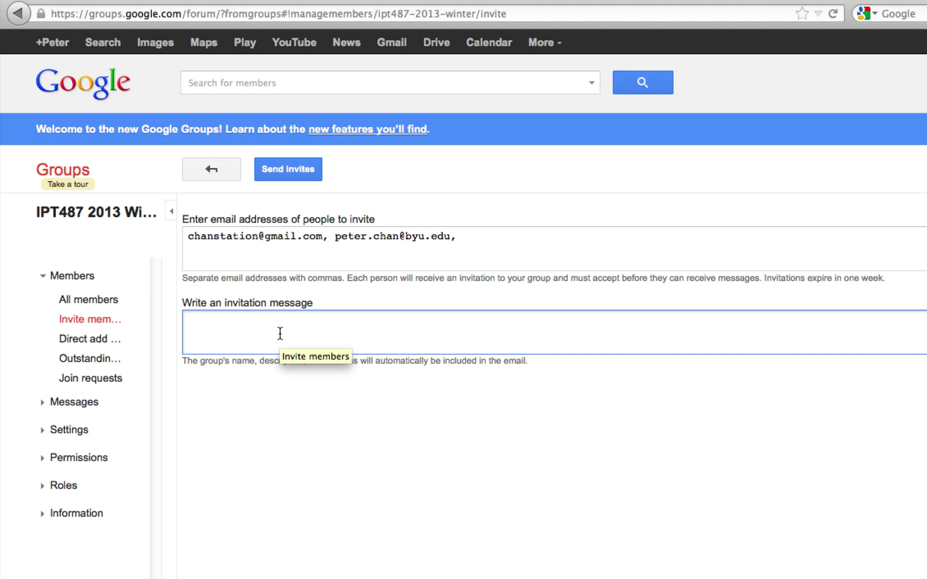
pyautogui.click(293, 173)
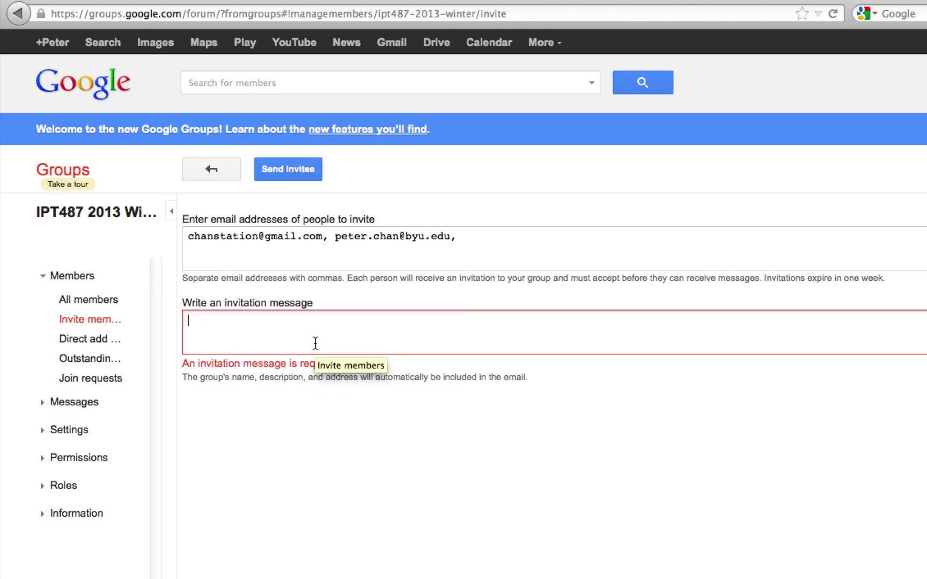
pyautogui.write('Pleas')
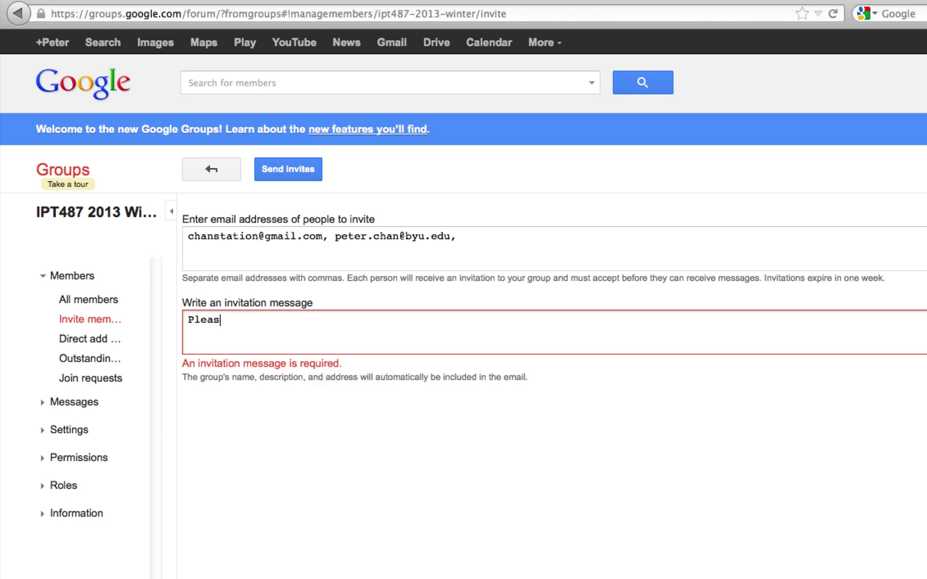
pyautogui.write('e join.')
pyautogui.click(295, 175)
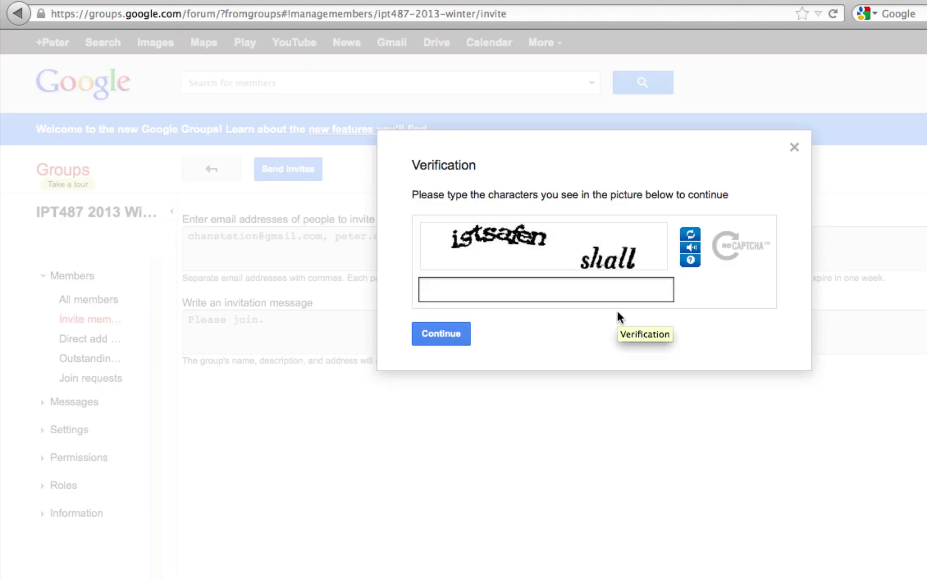
# Answer the reCAPTCHA verification so the invitations go out to 2 people
pyautogui.write('iste')
pyautogui.press('BackSpace')
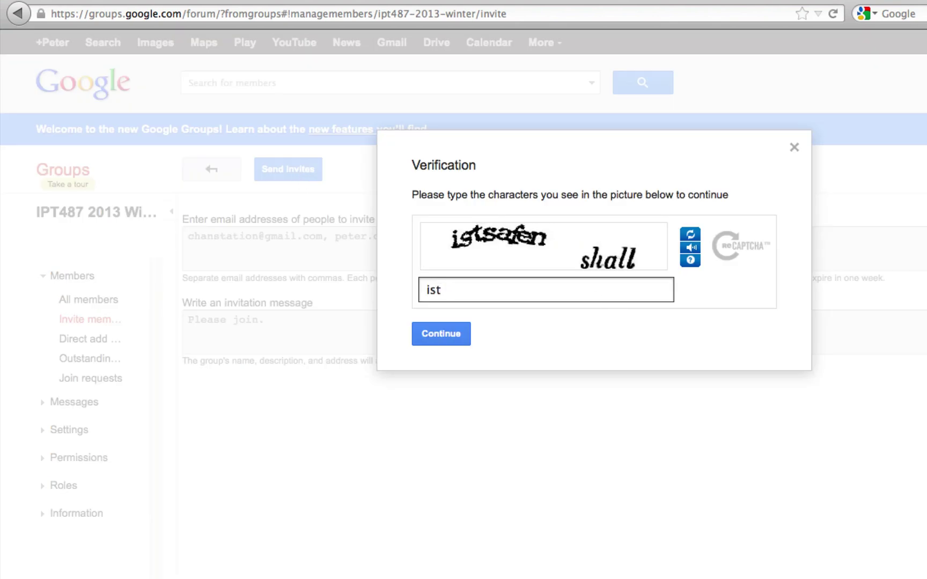
pyautogui.write('safen shall')
pyautogui.click(428, 334)
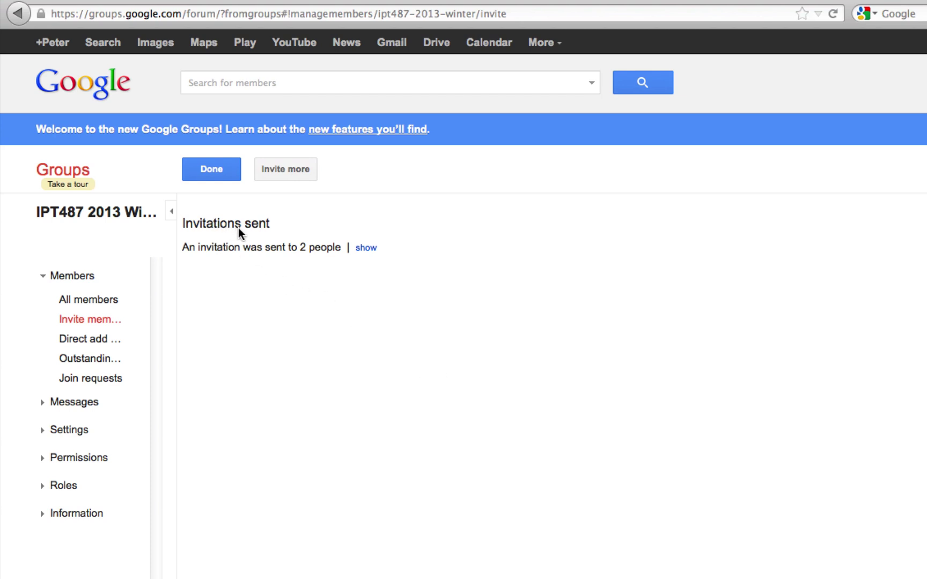
# Finish on the Invitations sent page and return to the IPT487 2013 Winter group page
pyautogui.click(208, 172)
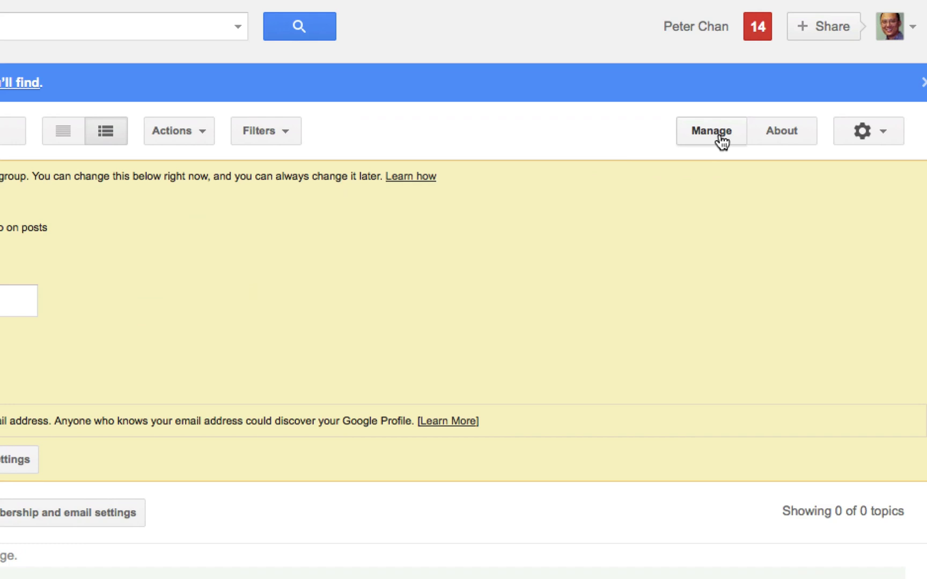
# Show the group's General information settings under Manage > Information
pyautogui.click(722, 141)
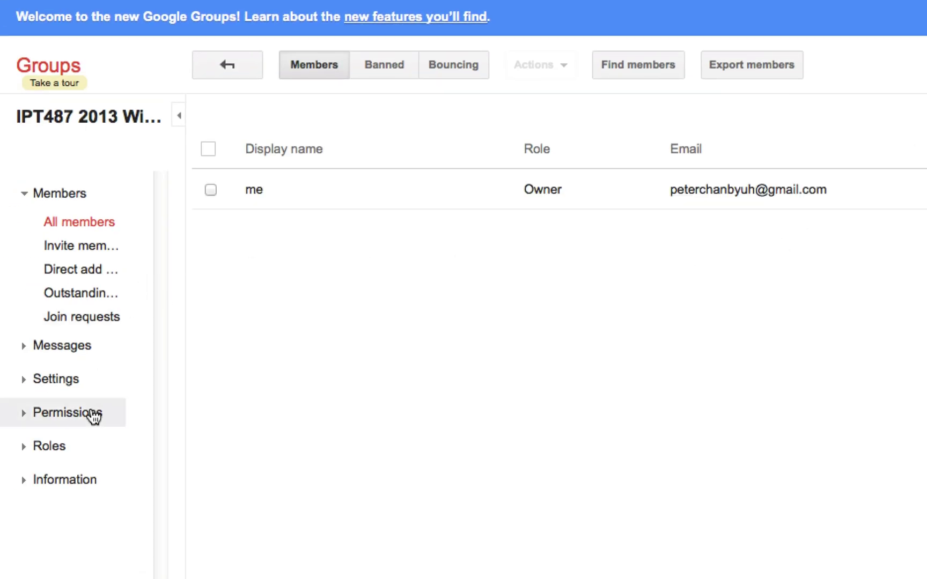
pyautogui.click(70, 485)
pyautogui.scroll(-1, 110, 523)
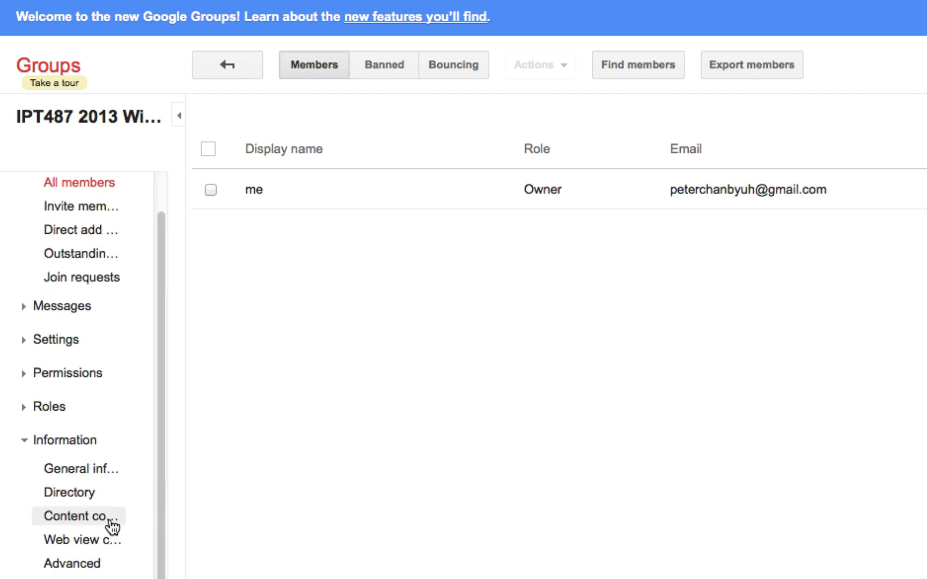
pyautogui.click(77, 472)
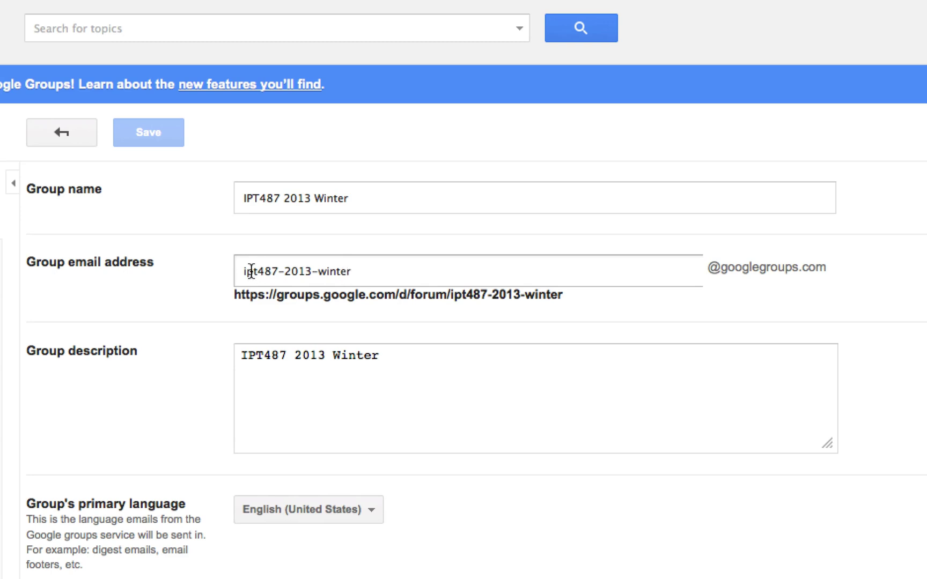
pyautogui.moveTo(239, 271); pyautogui.dragTo(372, 273)
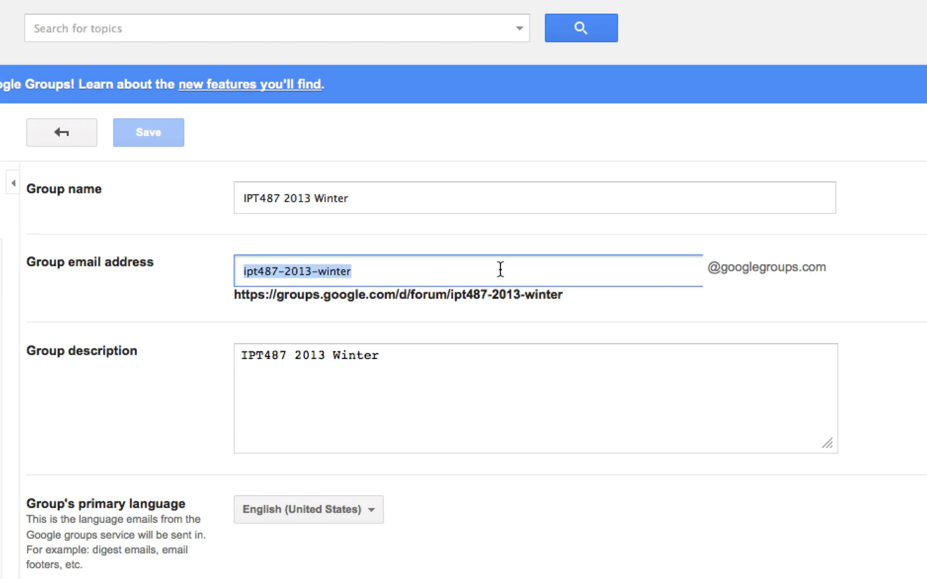
pyautogui.click(342, 272)
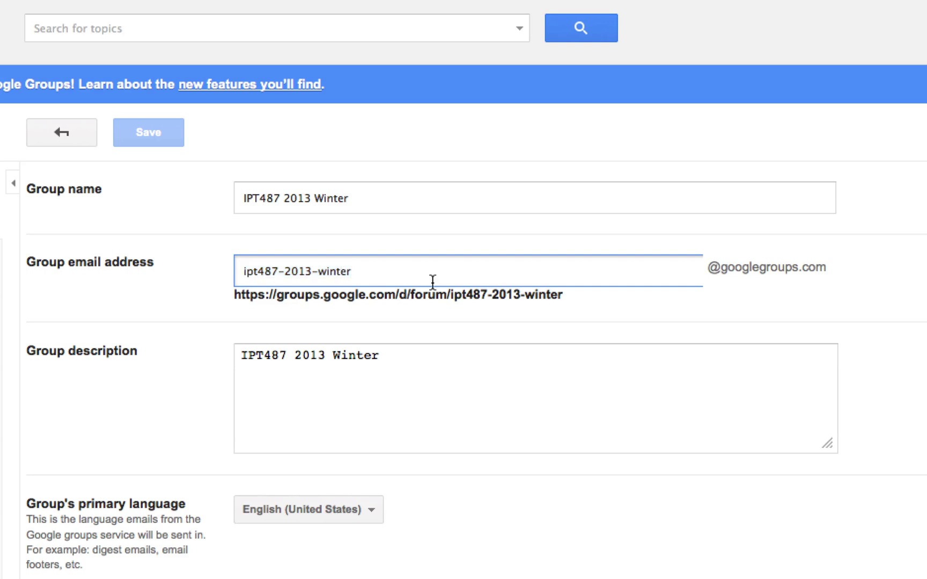
pyautogui.click(478, 292)
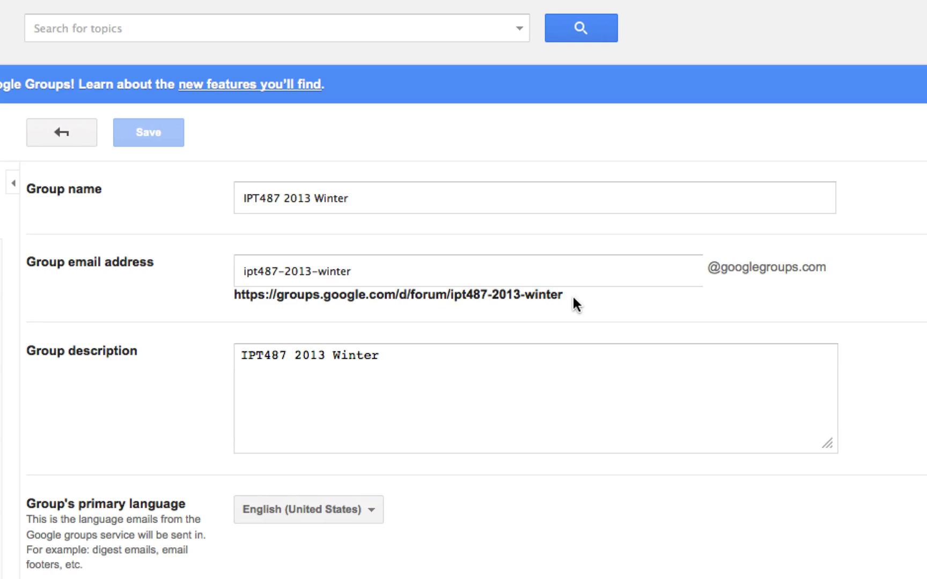
pyautogui.moveTo(570, 295); pyautogui.dragTo(214, 296)
pyautogui.press('super+c')
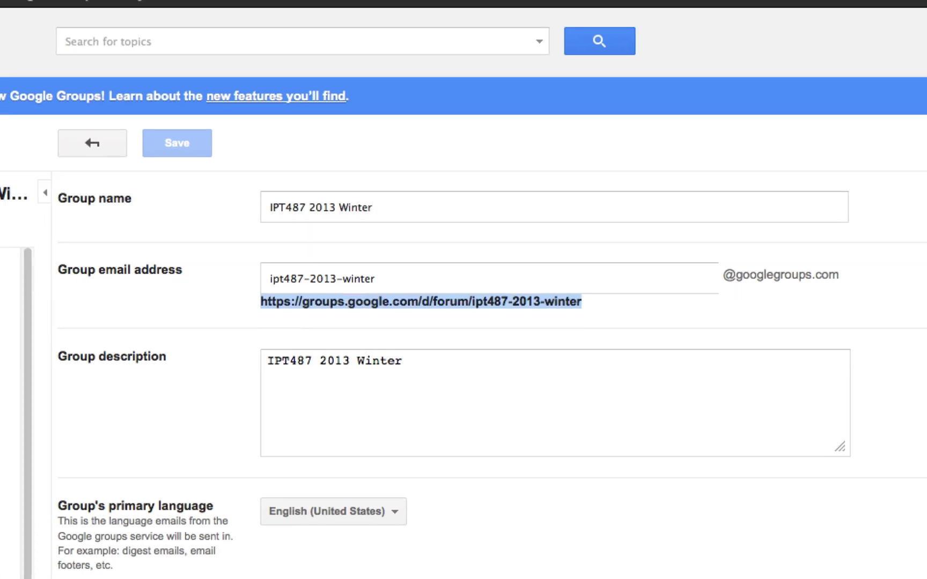
pyautogui.click(392, 13)
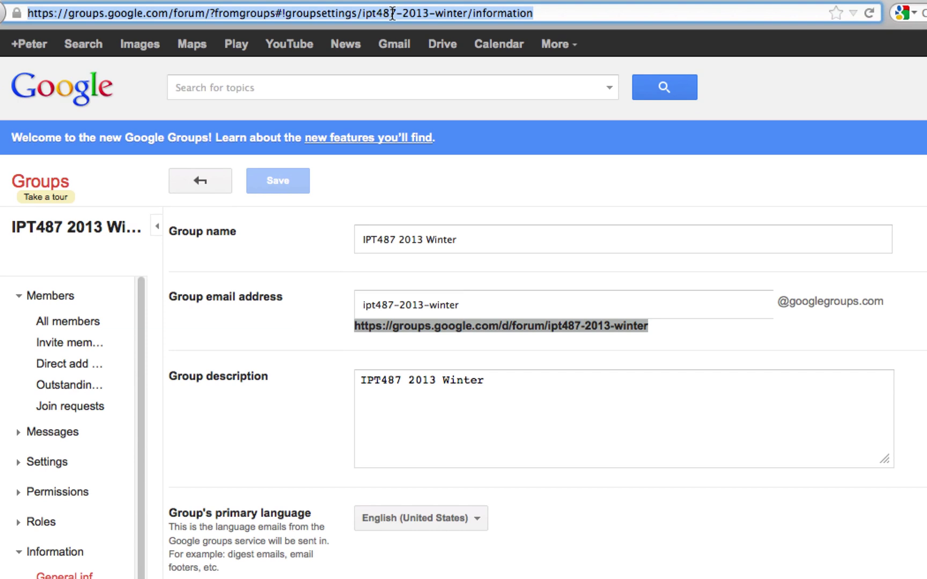
pyautogui.press('super+v')
pyautogui.press('Return')
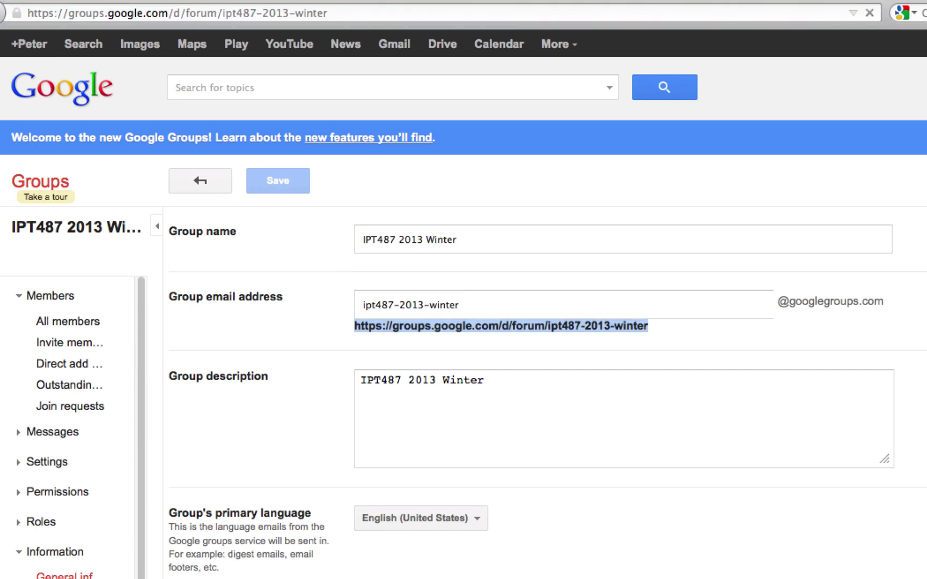